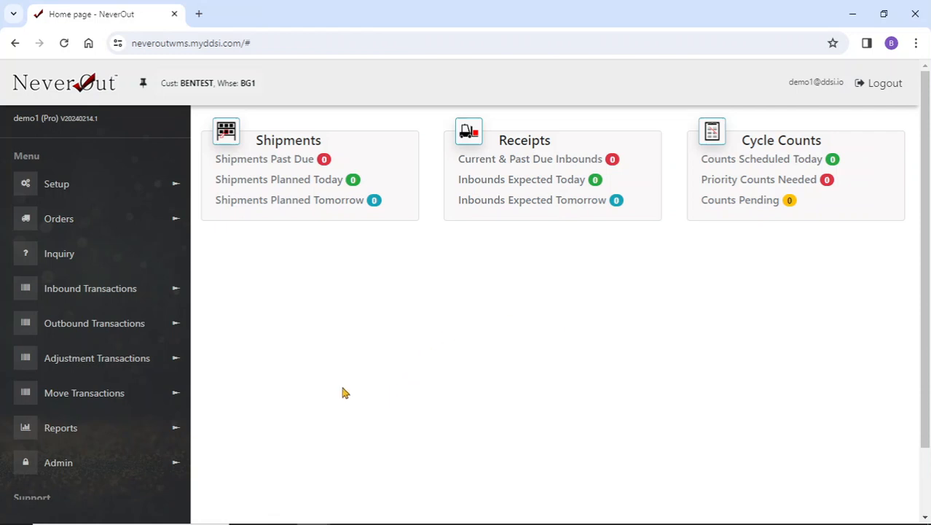
- Open the location list in a new browser tab and view its location zones
click(89, 191)
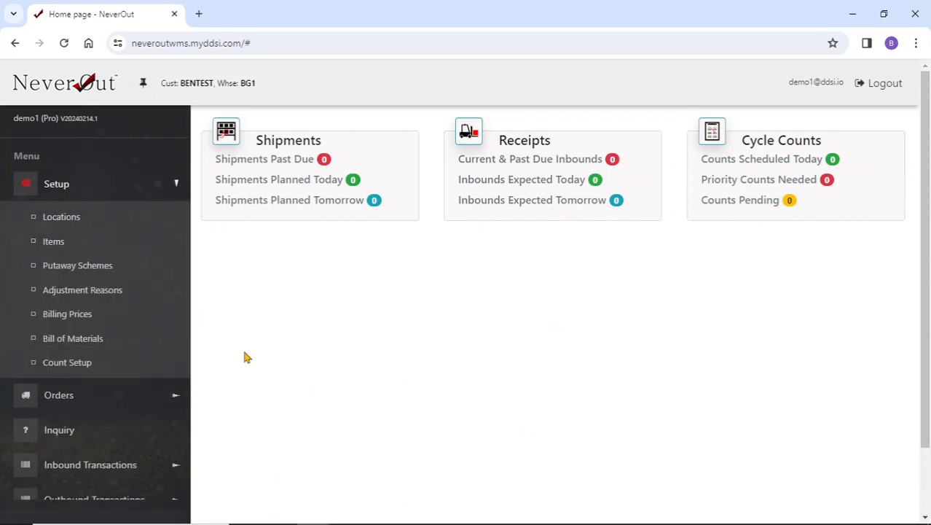
right_click(61, 217)
click(90, 230)
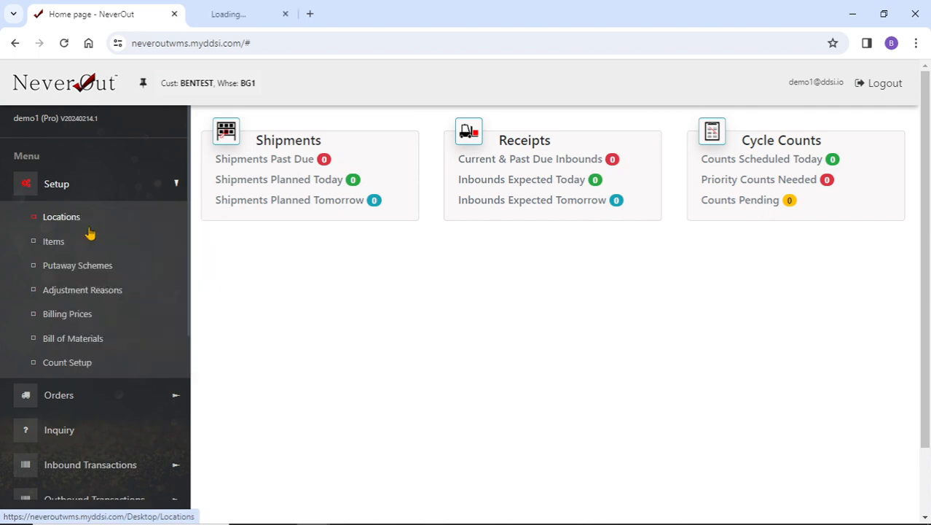
click(234, 15)
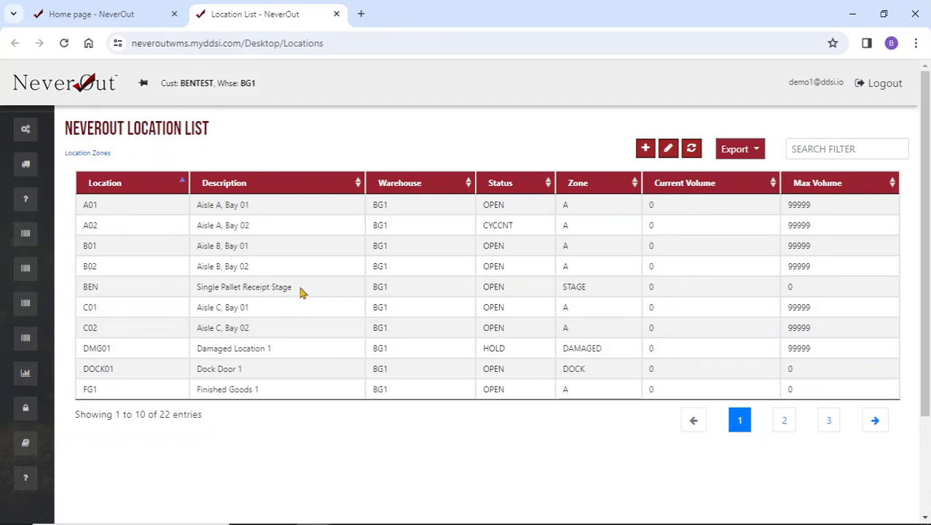
click(92, 153)
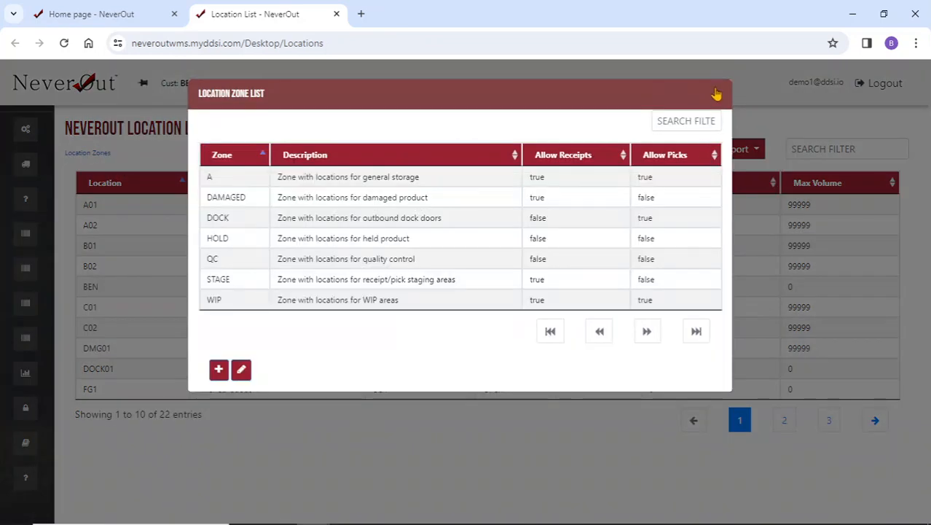
click(717, 93)
- Open putaway scheme A1 from the putaway scheme list to examine its putaway methodology
click(31, 179)
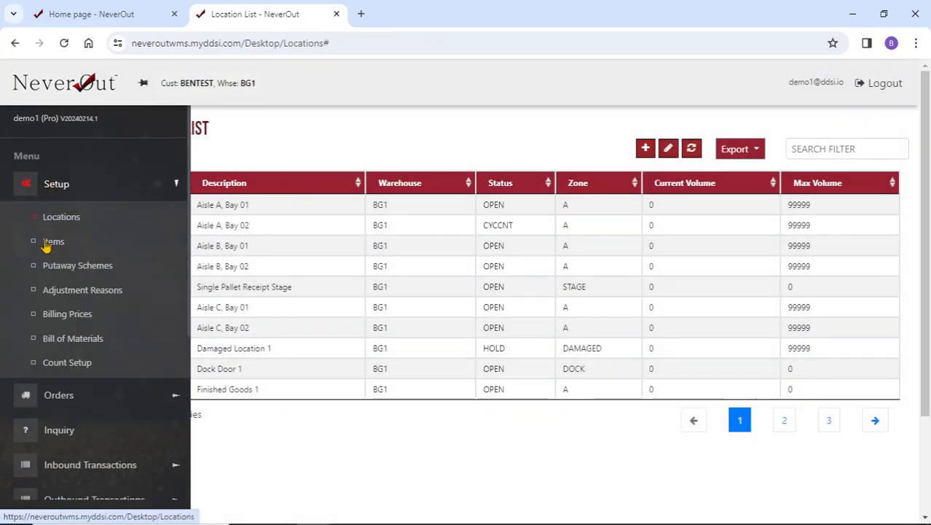
click(79, 270)
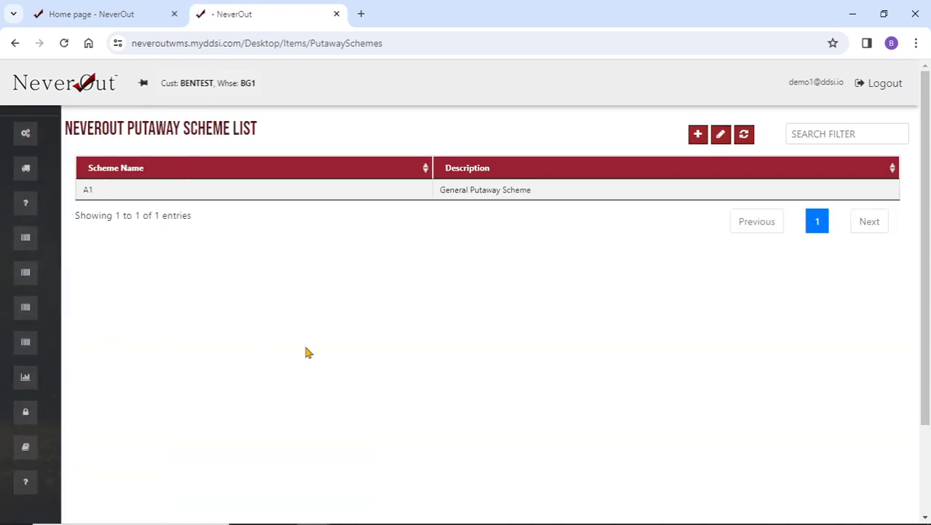
double_click(498, 195)
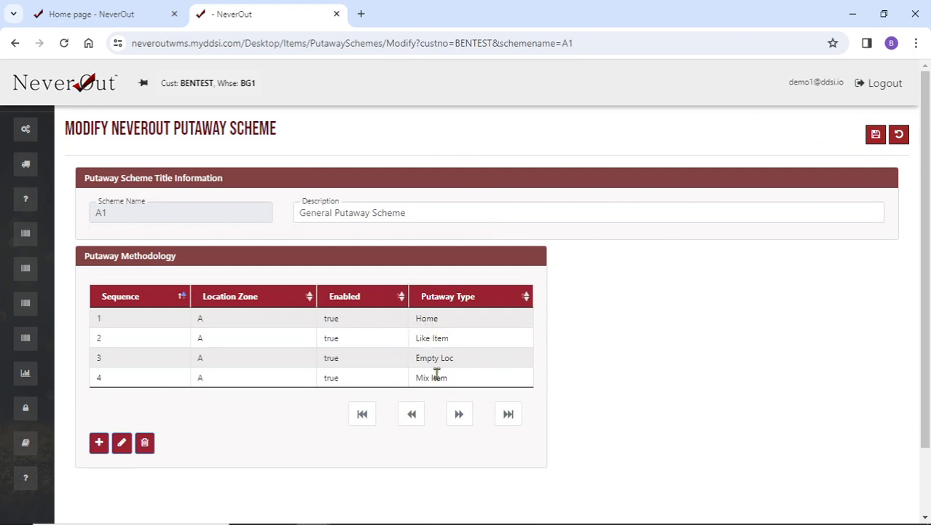
- Open item FGITEM from the item list, examine its settings and close its browser tab
click(83, 98)
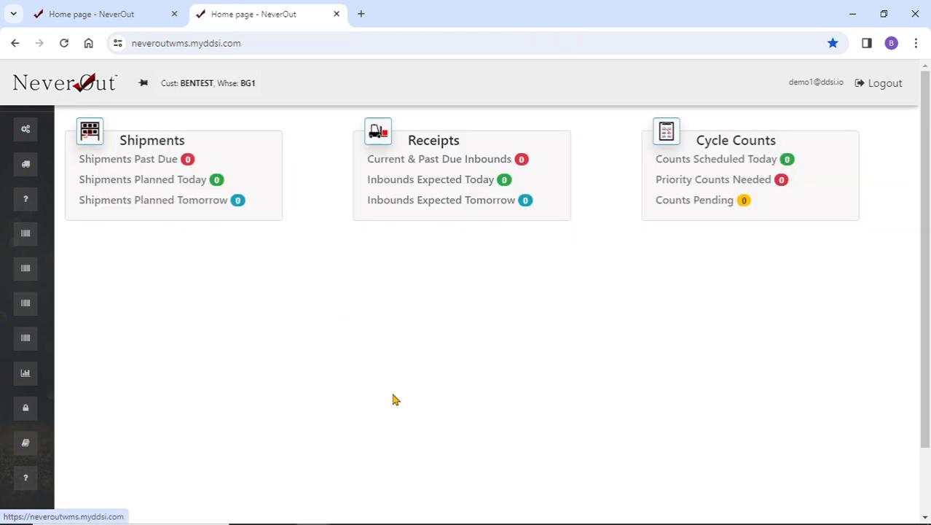
click(58, 186)
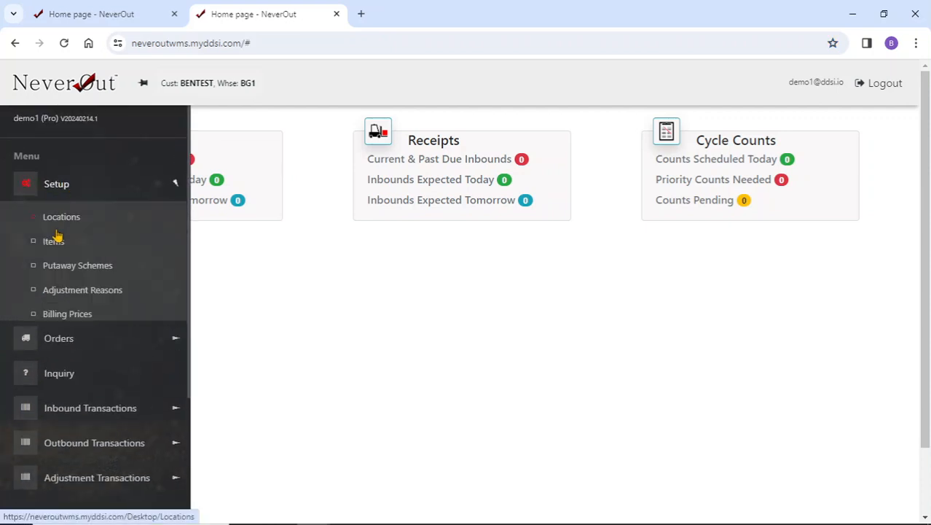
click(56, 242)
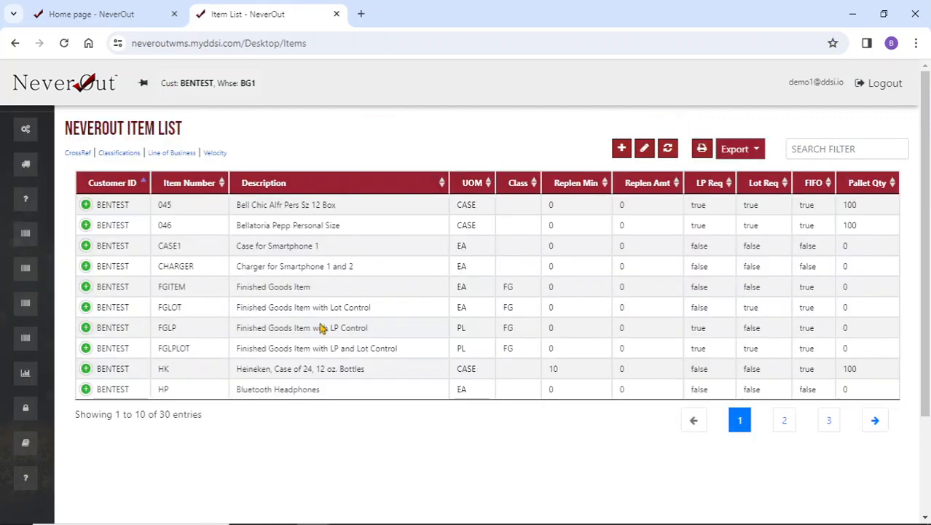
click(311, 289)
click(727, 271)
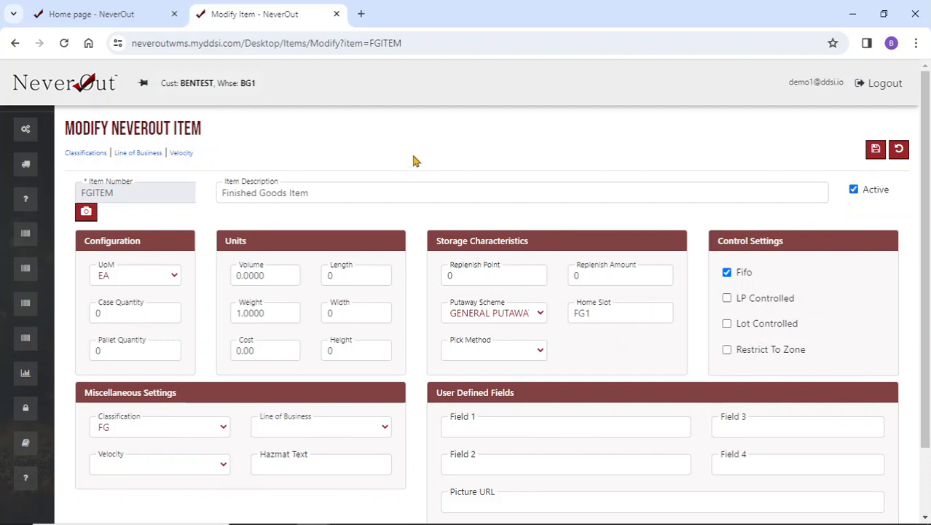
click(336, 15)
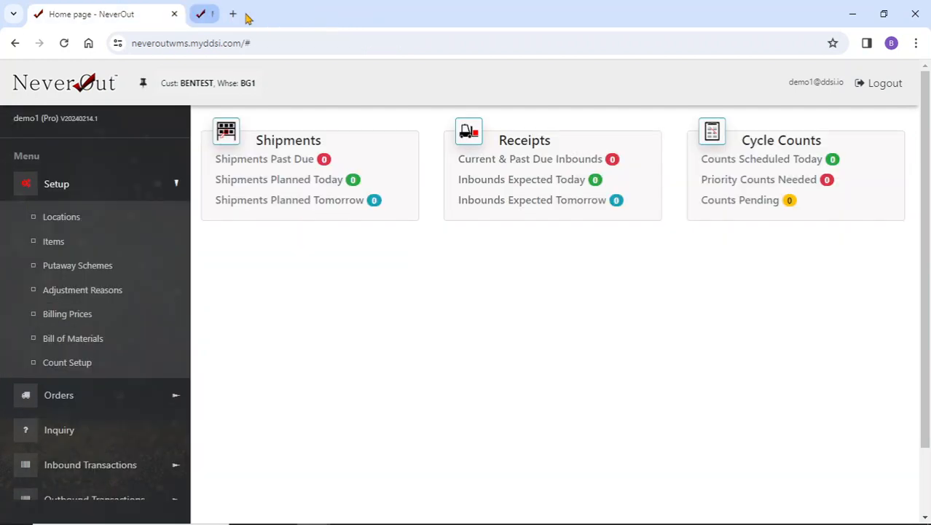
click(121, 196)
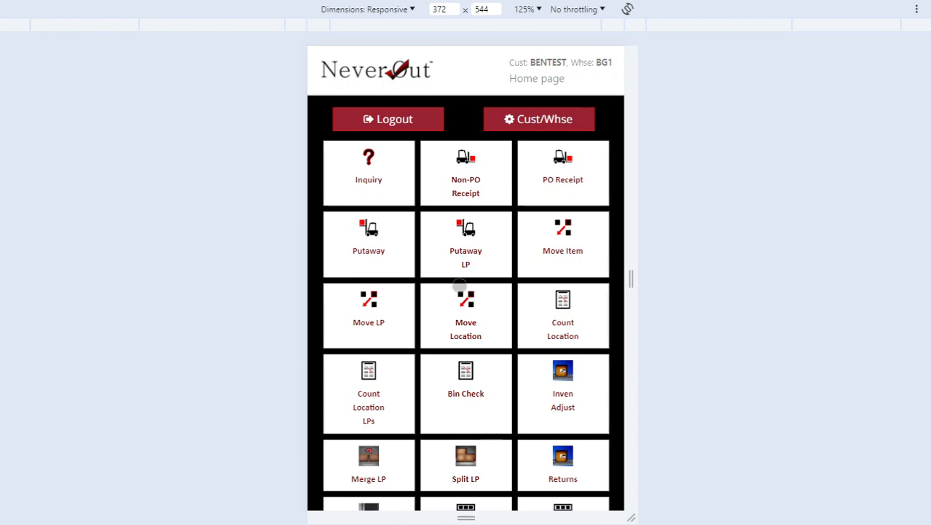
- Look through the transaction tiles on the mobile home page
drag(478, 367, 493, 303)
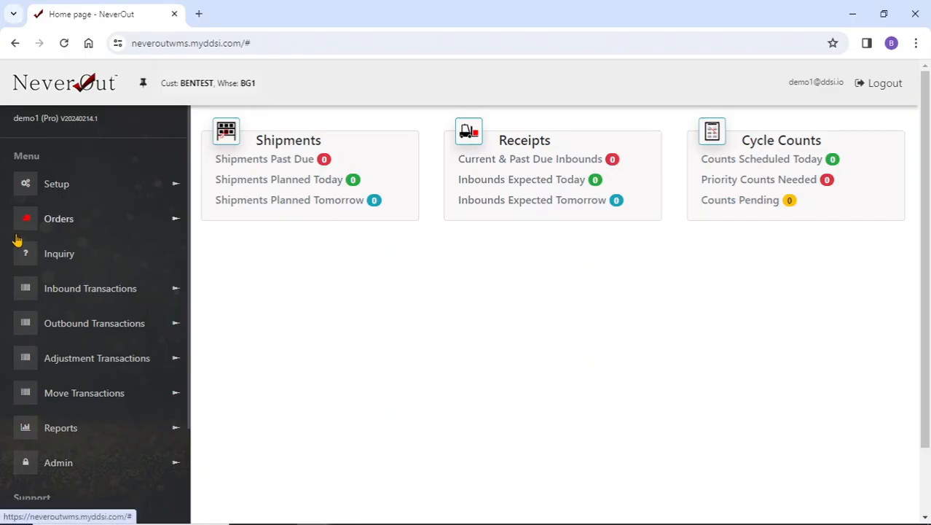
- View the available order types and open the admin Data Imports page
click(73, 231)
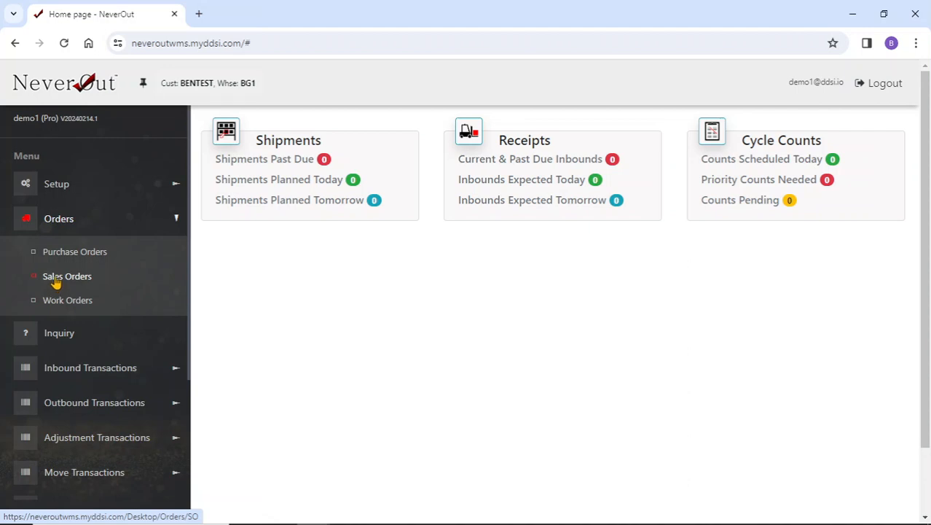
click(68, 222)
scroll(122, 259, down, 2)
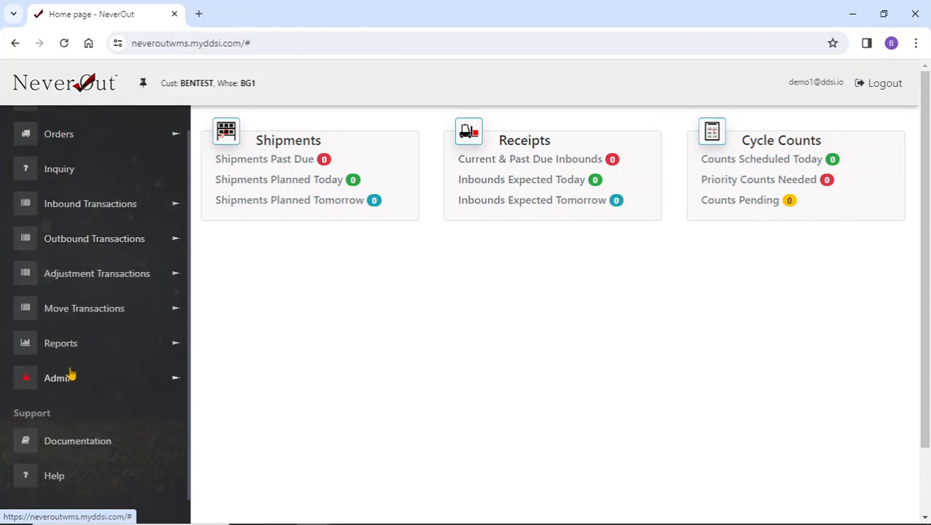
click(71, 374)
scroll(88, 347, down, 3)
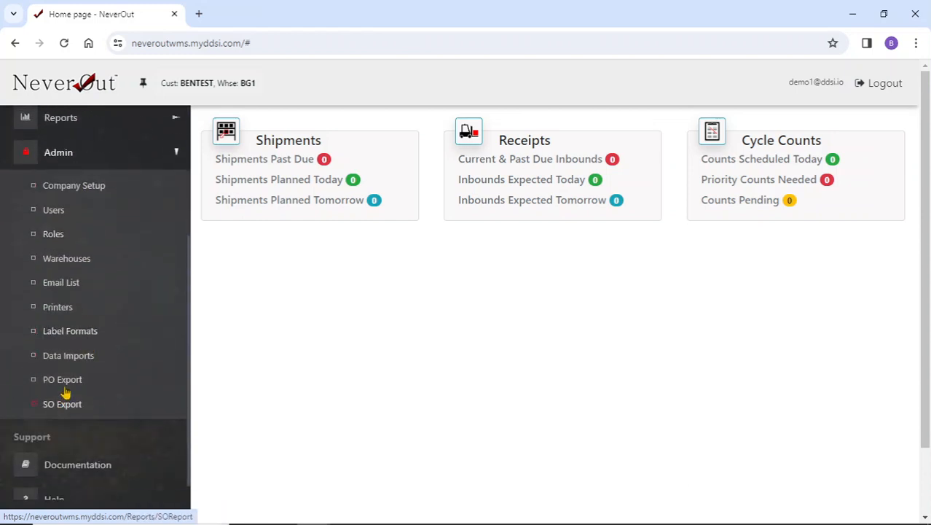
click(72, 357)
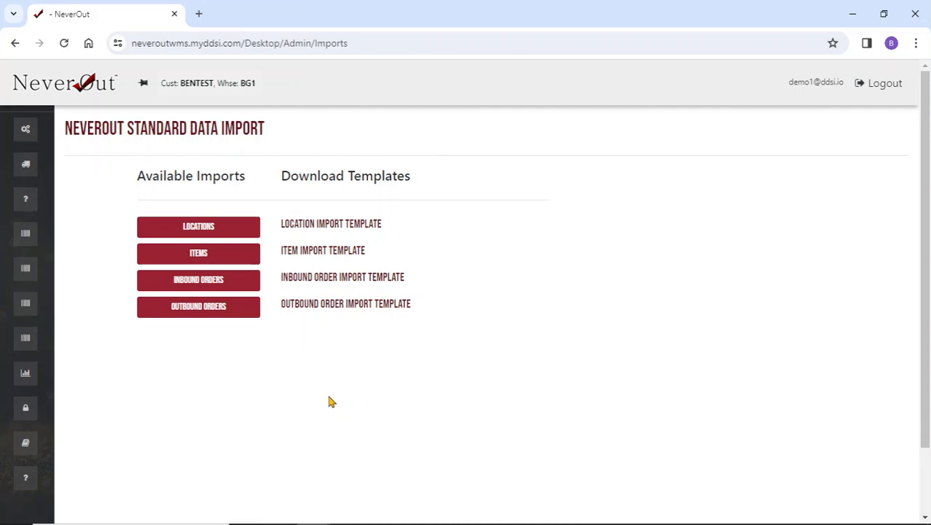
- Return to the home page, pin the navigation menu open and look through the list of available reports
click(101, 85)
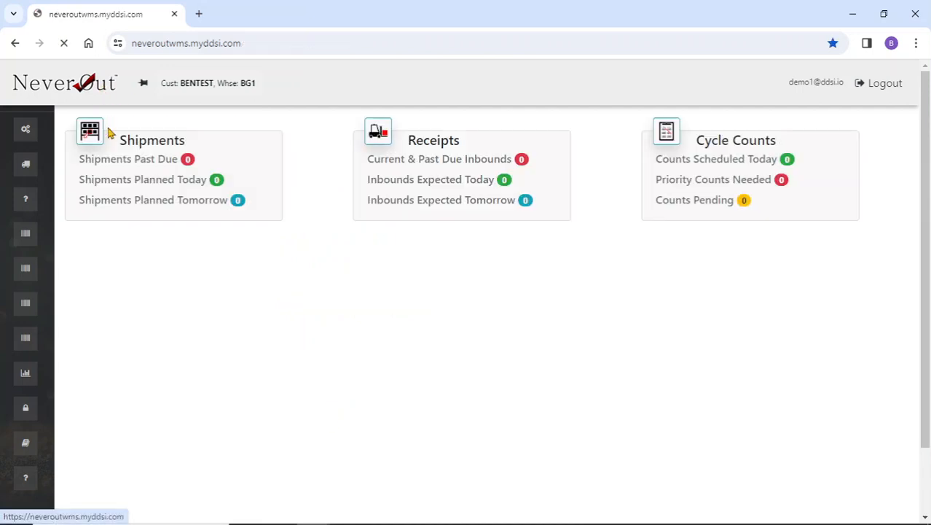
click(143, 83)
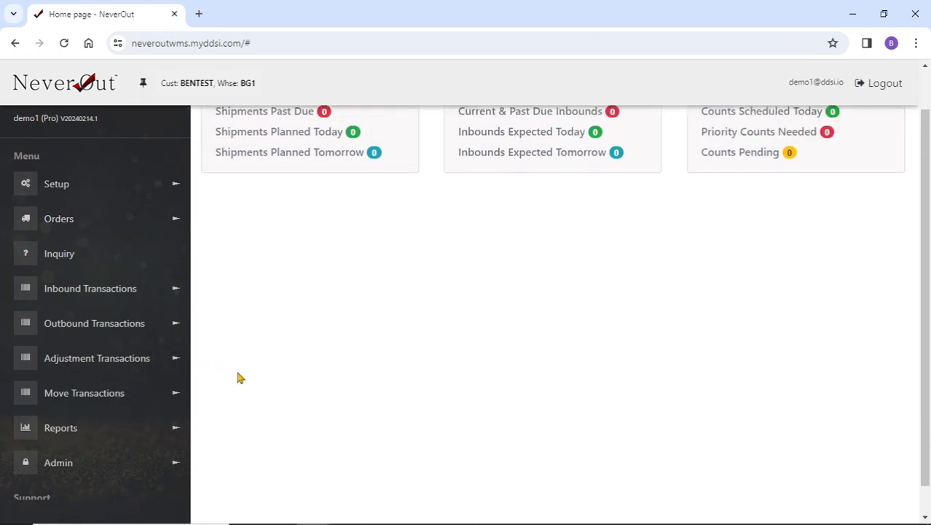
scroll(76, 339, down, 1)
scroll(78, 338, down, 2)
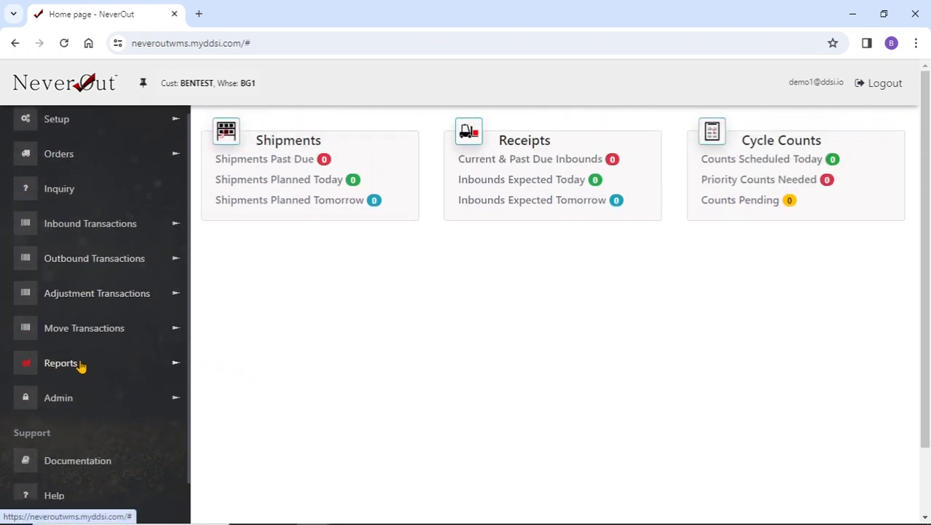
click(80, 363)
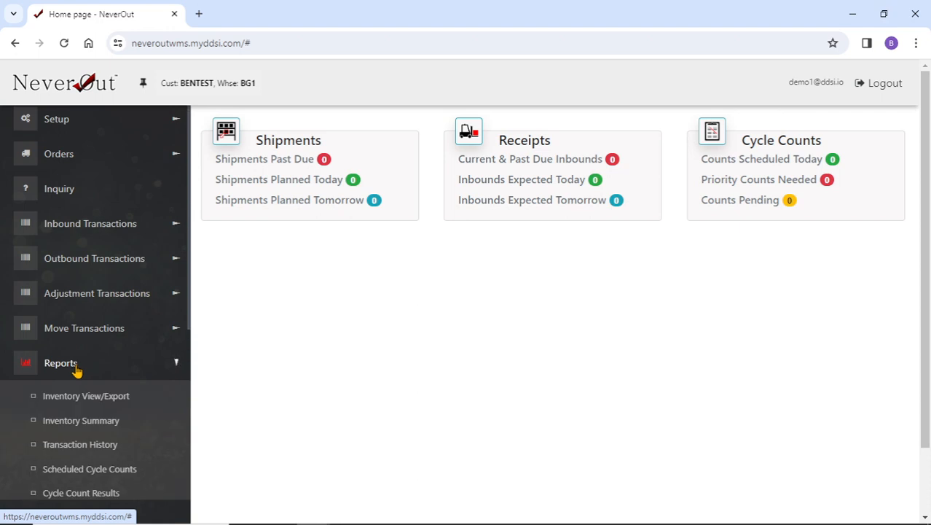
scroll(77, 370, down, 5)
scroll(76, 371, down, 4)
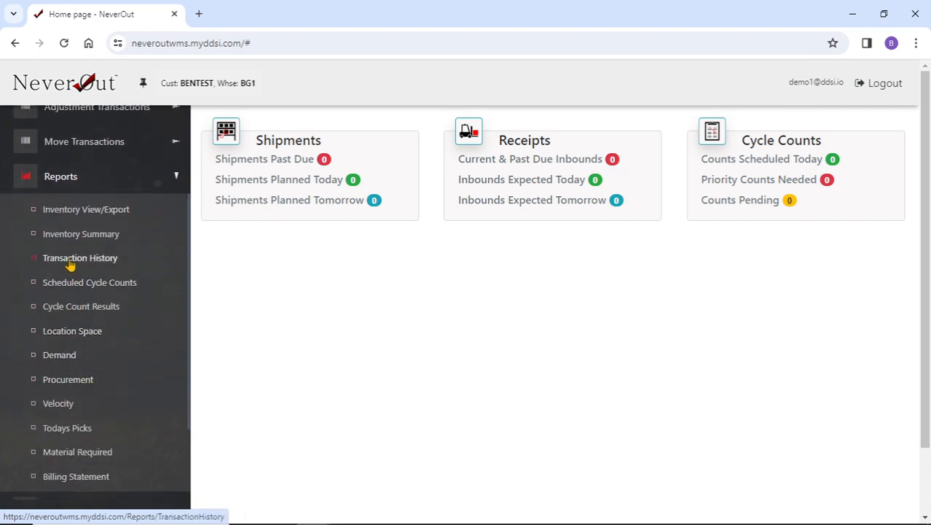
scroll(70, 255, down, 4)
scroll(65, 218, up, 4)
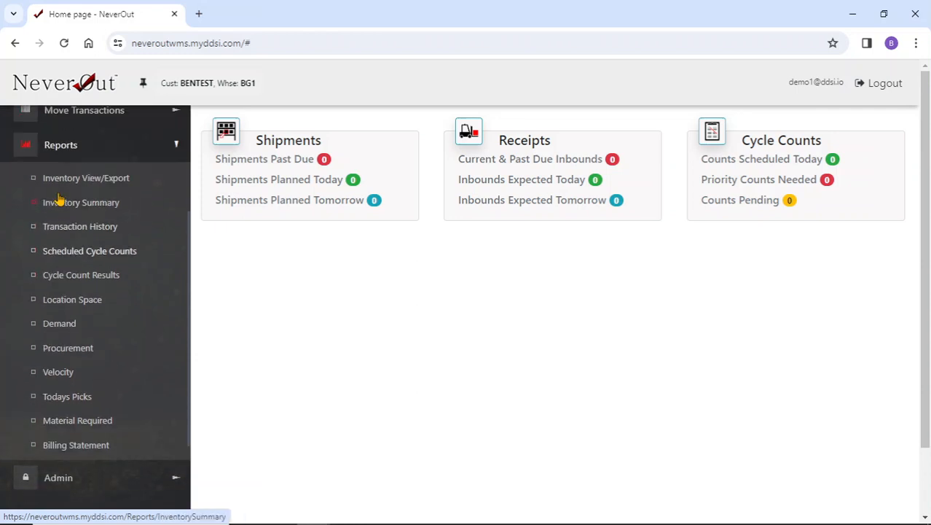
- Open the Transaction History report in a new browser tab
right_click(76, 261)
click(101, 274)
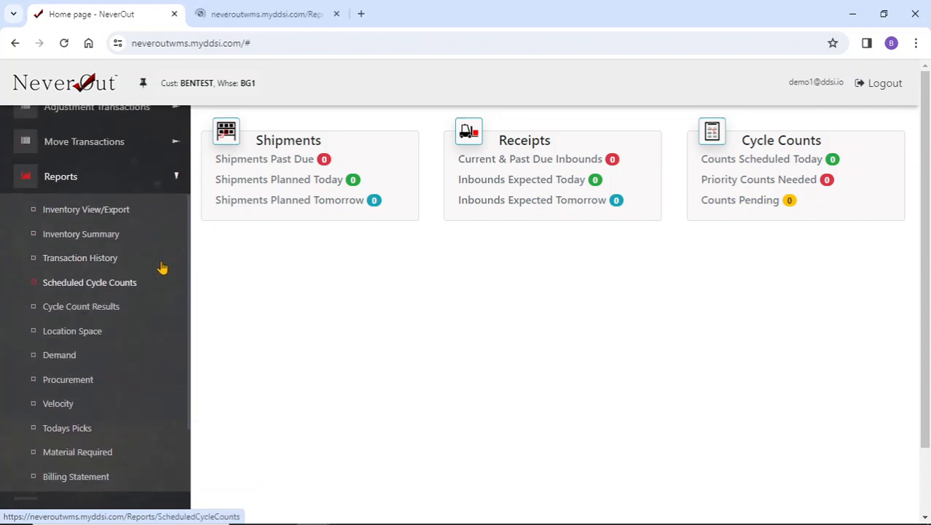
click(243, 21)
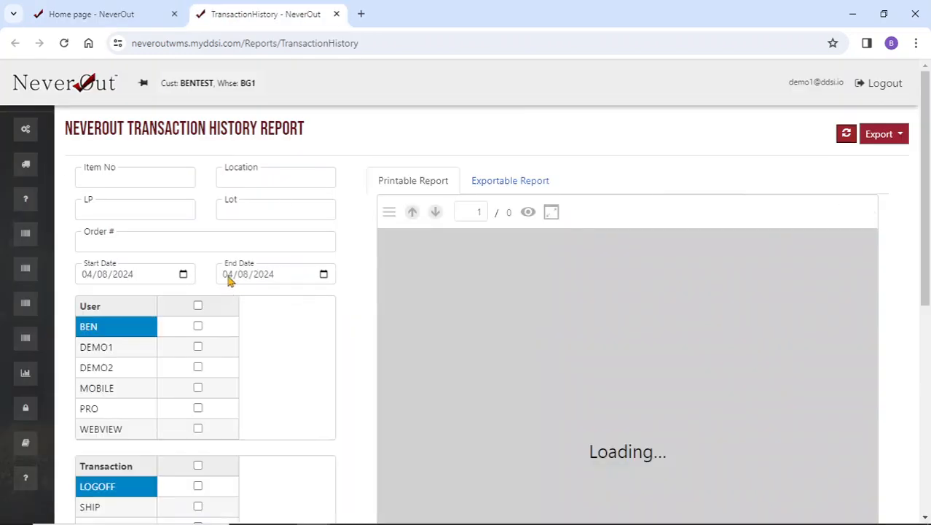
- Set the report's start date to 03/01/2024 and refresh the transaction history
click(183, 274)
click(185, 301)
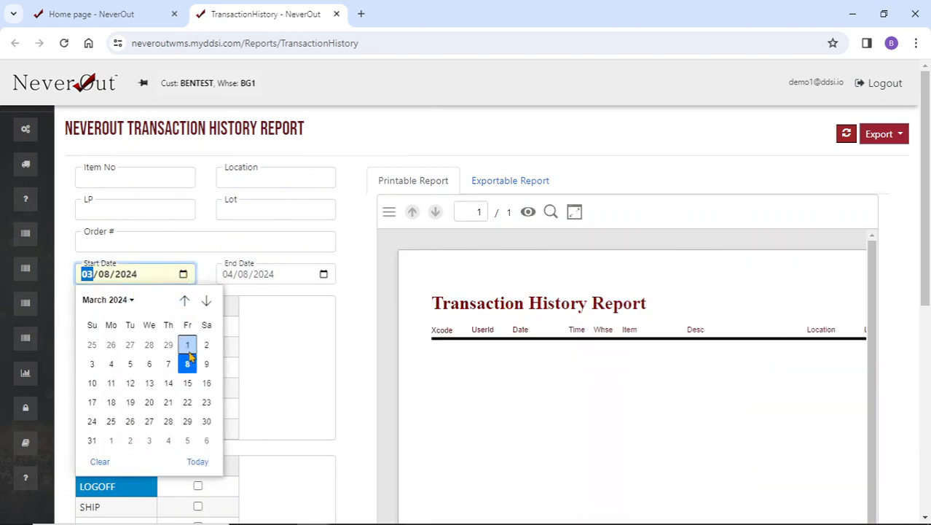
click(187, 345)
click(846, 133)
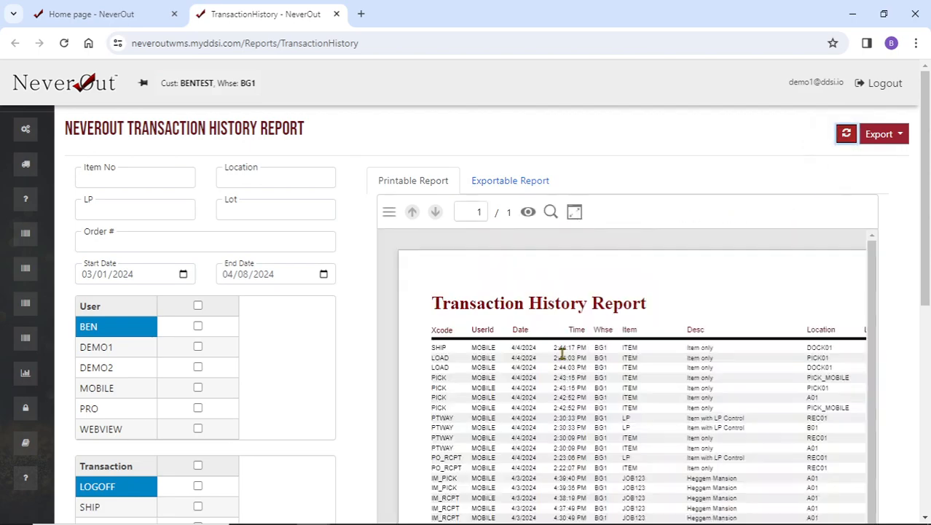
- Examine the transactions listed in the printable Transaction History report
scroll(589, 325, down, 3)
scroll(589, 325, down, 5)
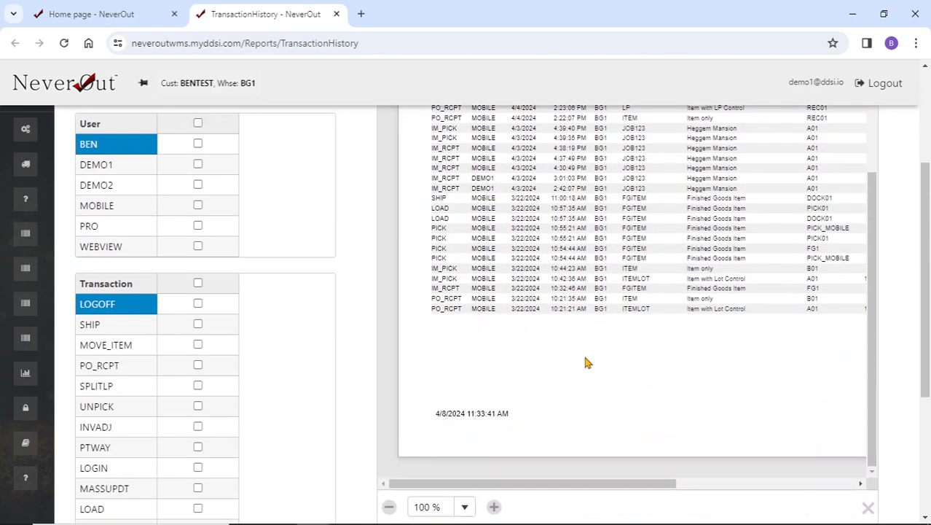
scroll(584, 360, up, 5)
scroll(387, 264, up, 5)
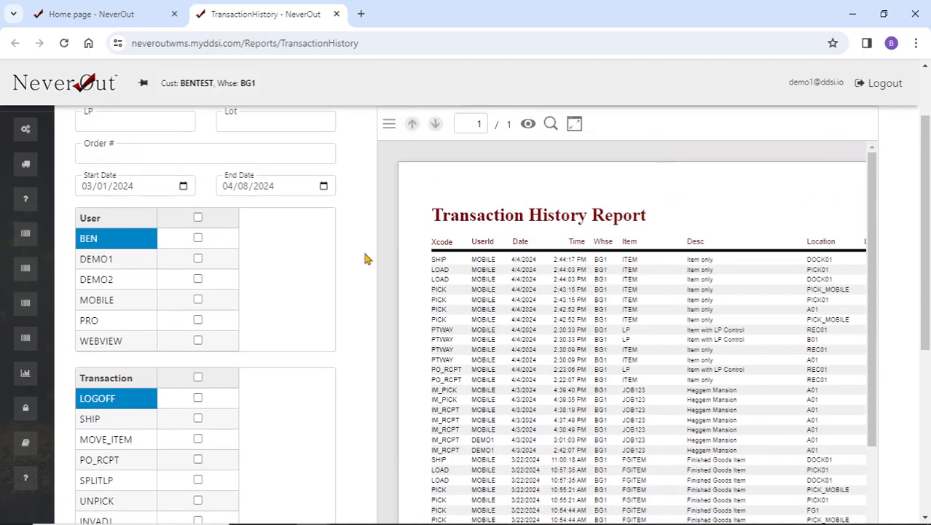
- Show the exportable version of the Transaction History report and view the available export formats
click(514, 184)
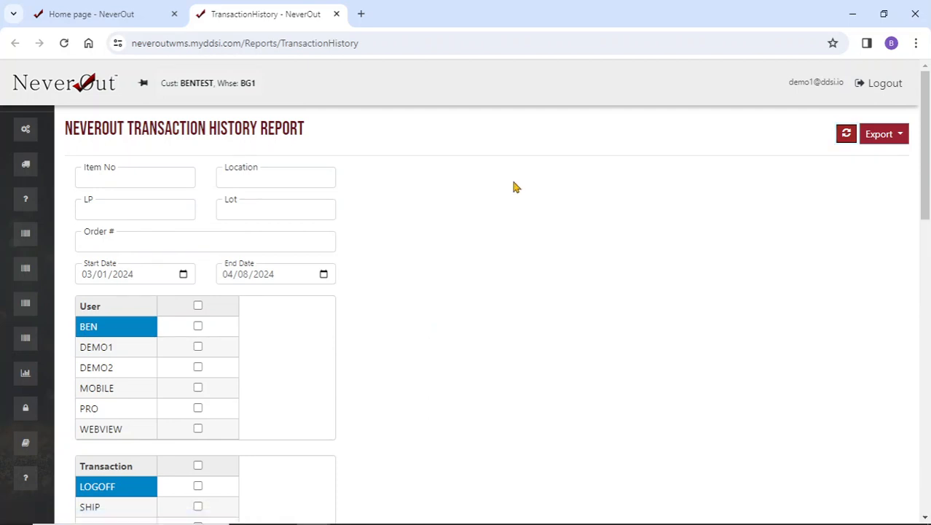
scroll(433, 367, down, 7)
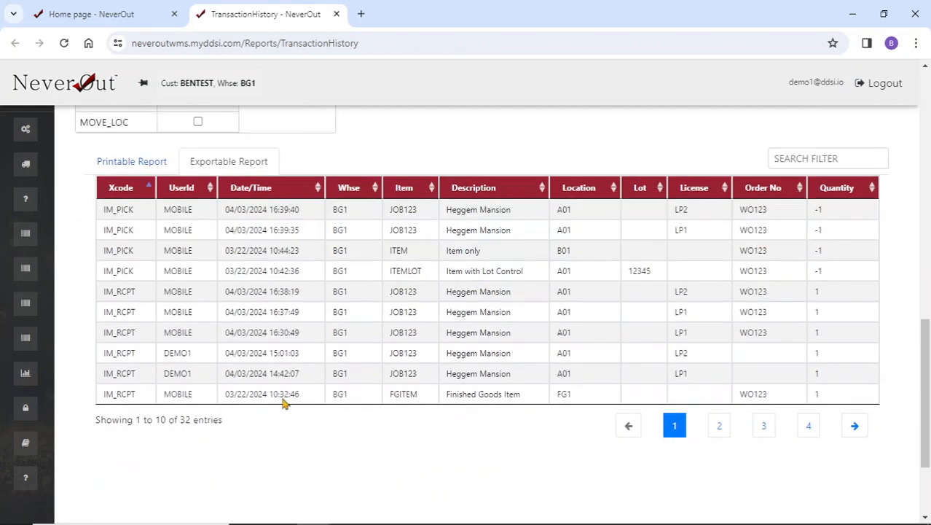
scroll(427, 282, up, 3)
scroll(788, 205, up, 8)
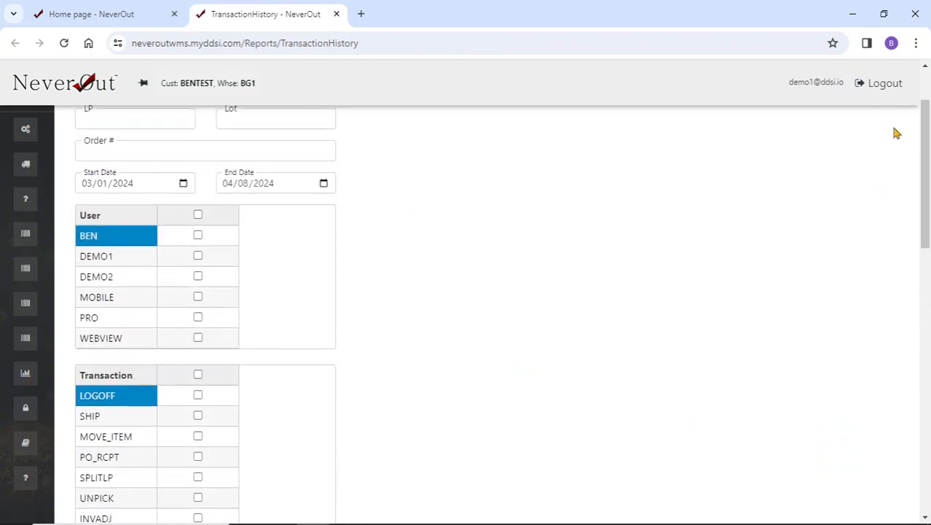
click(883, 133)
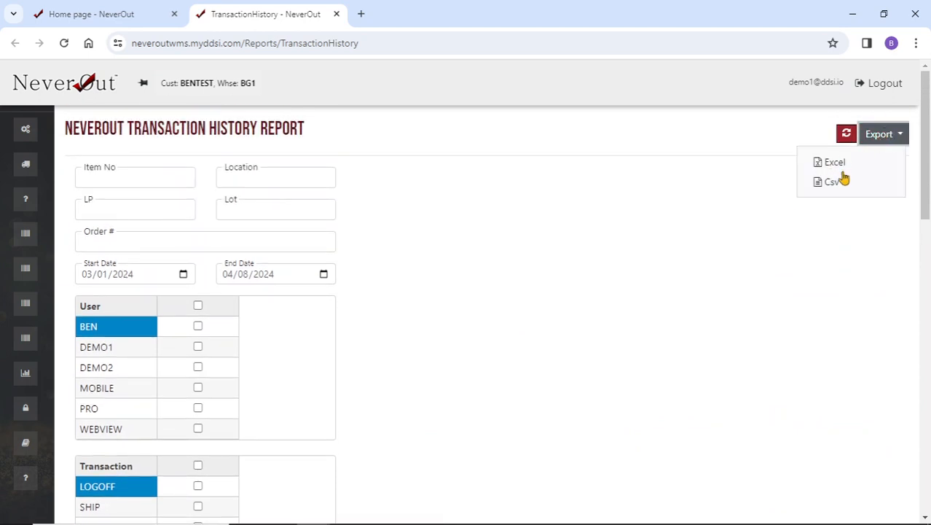
click(741, 288)
mouse_move(43, 230)
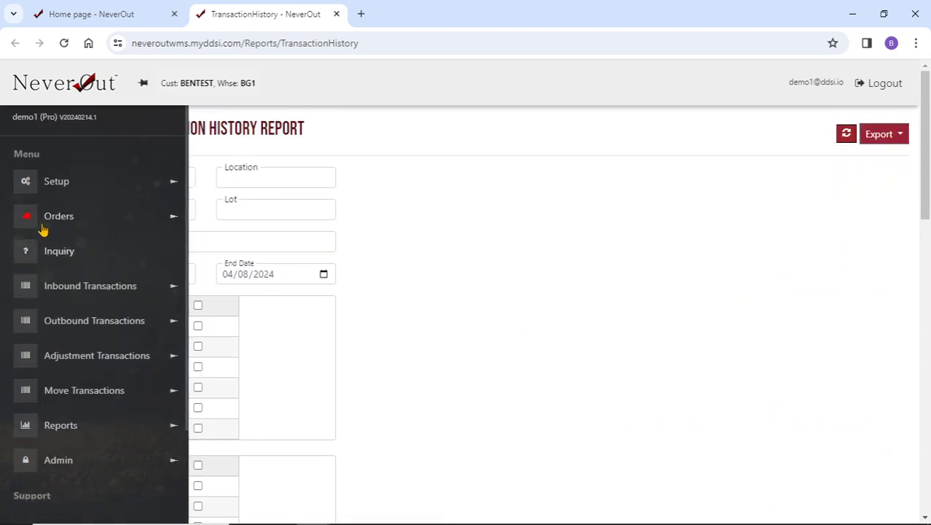
- Open the item list in the setup area and view its available export formats
click(56, 183)
click(55, 243)
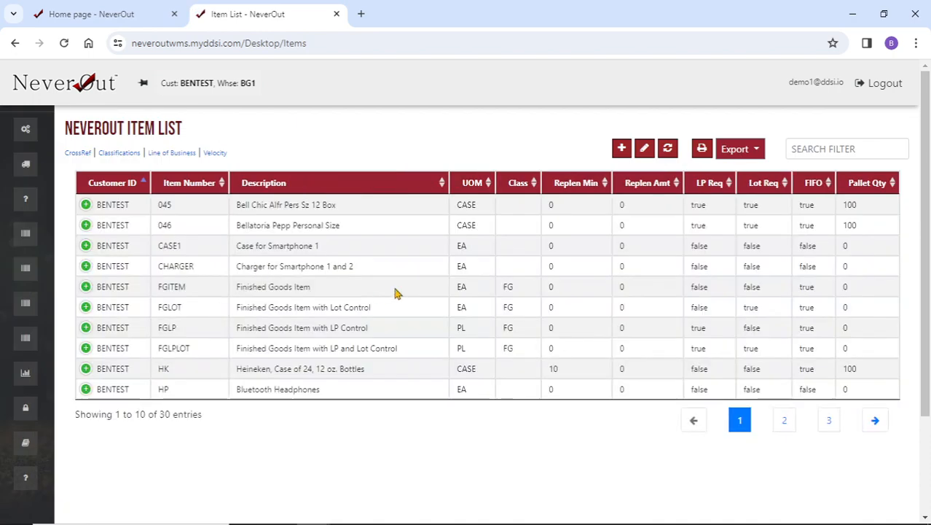
click(734, 149)
click(510, 159)
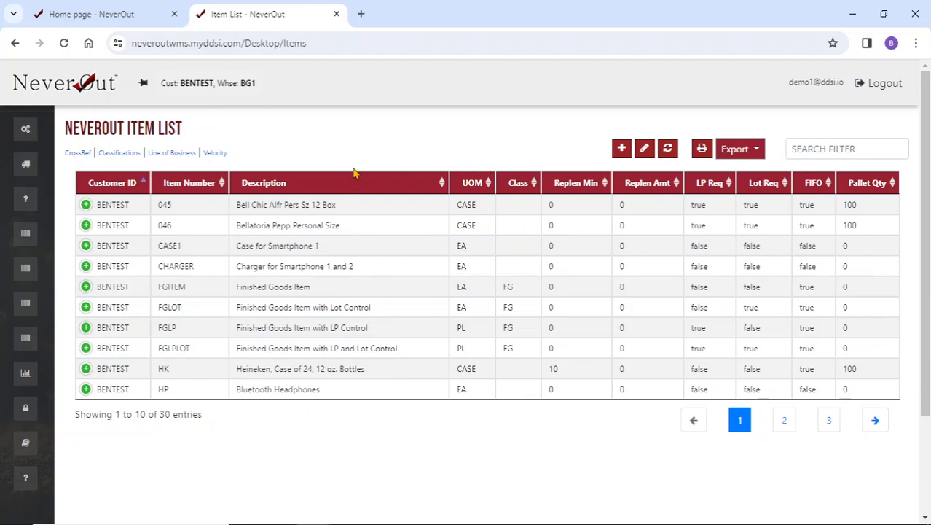
- Close the item list's browser tab and open the help request form from the home page
click(337, 14)
click(142, 175)
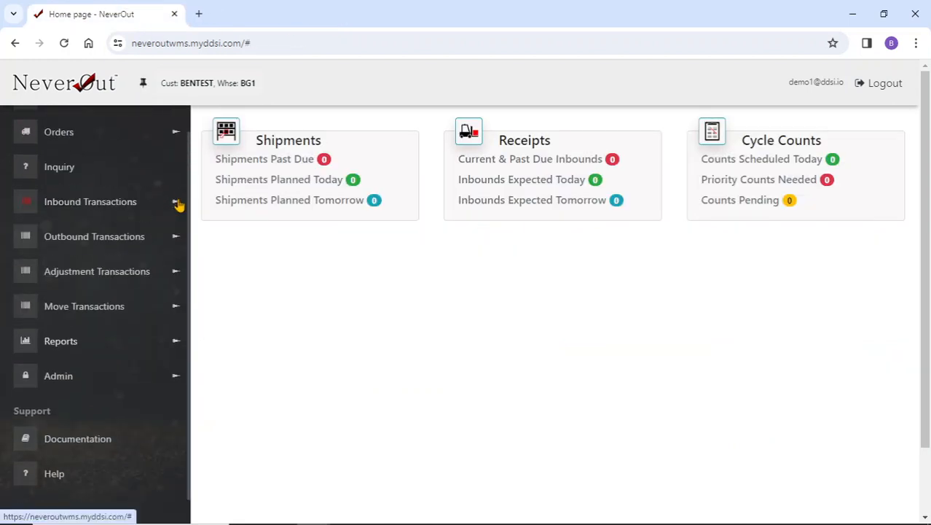
scroll(180, 208, down, 1)
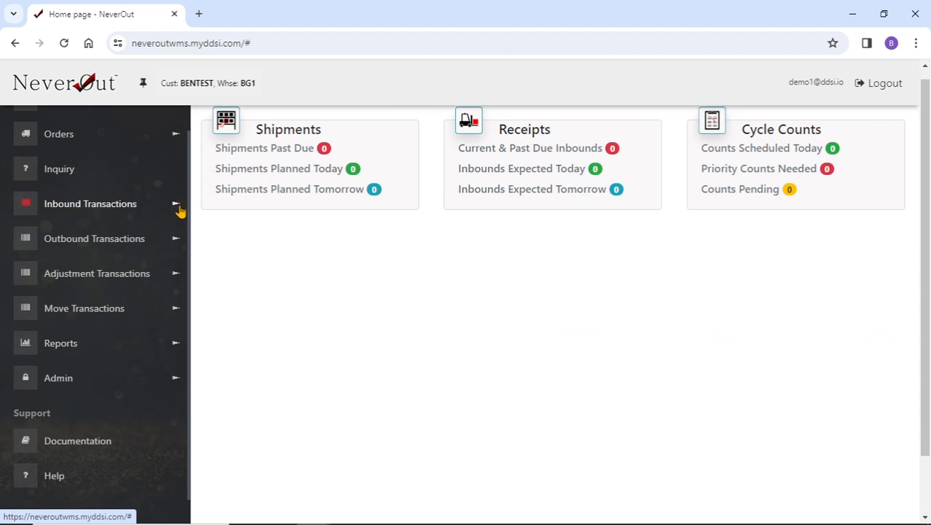
click(81, 475)
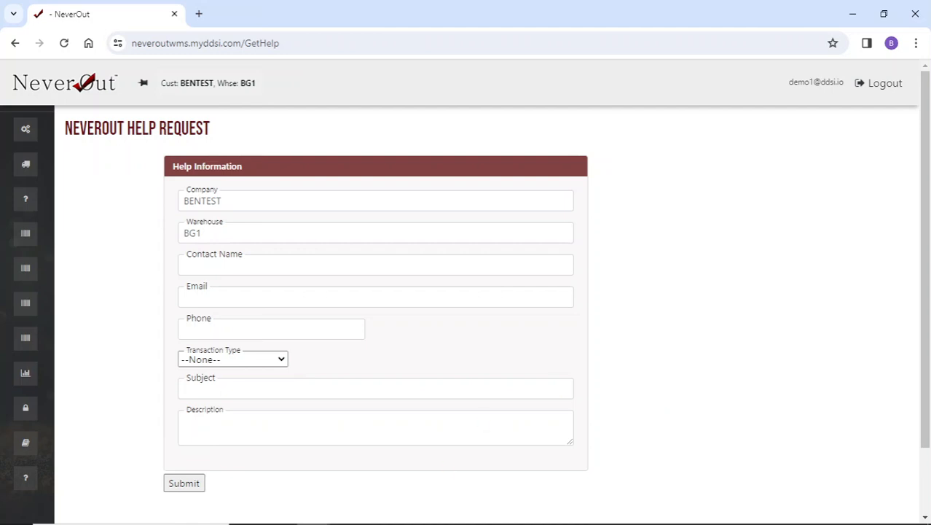
- Switch to the browser window showing the mobile transaction menu
click(309, 513)
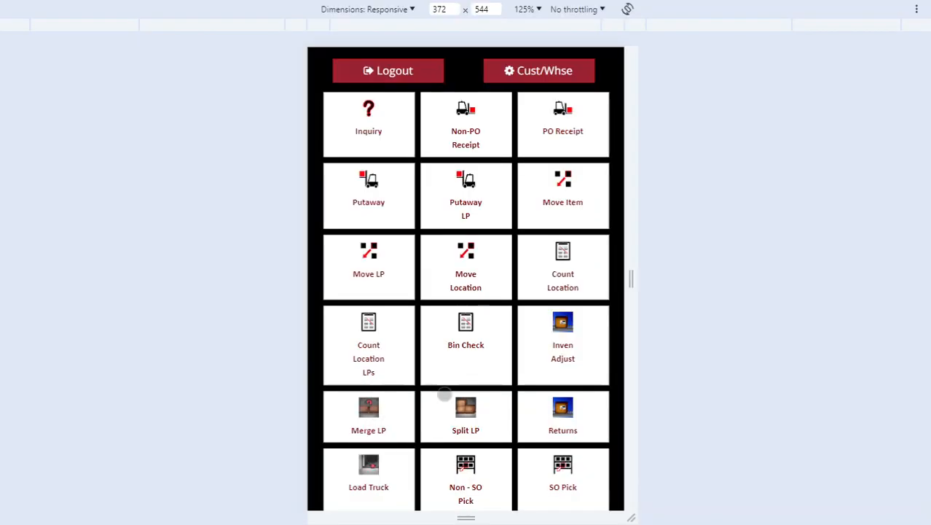